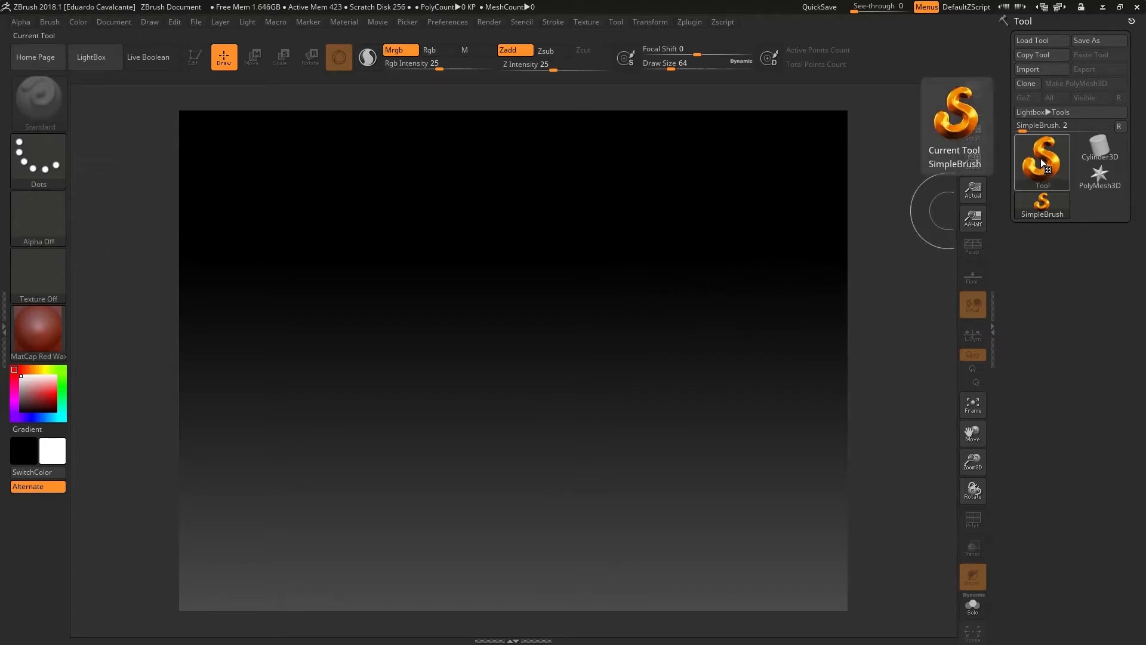
Step: Place a Sphere3D on the canvas, enter edit mode and convert it to a PolyMesh3D
{"action": "left_click", "coordinate": [1038, 166]}
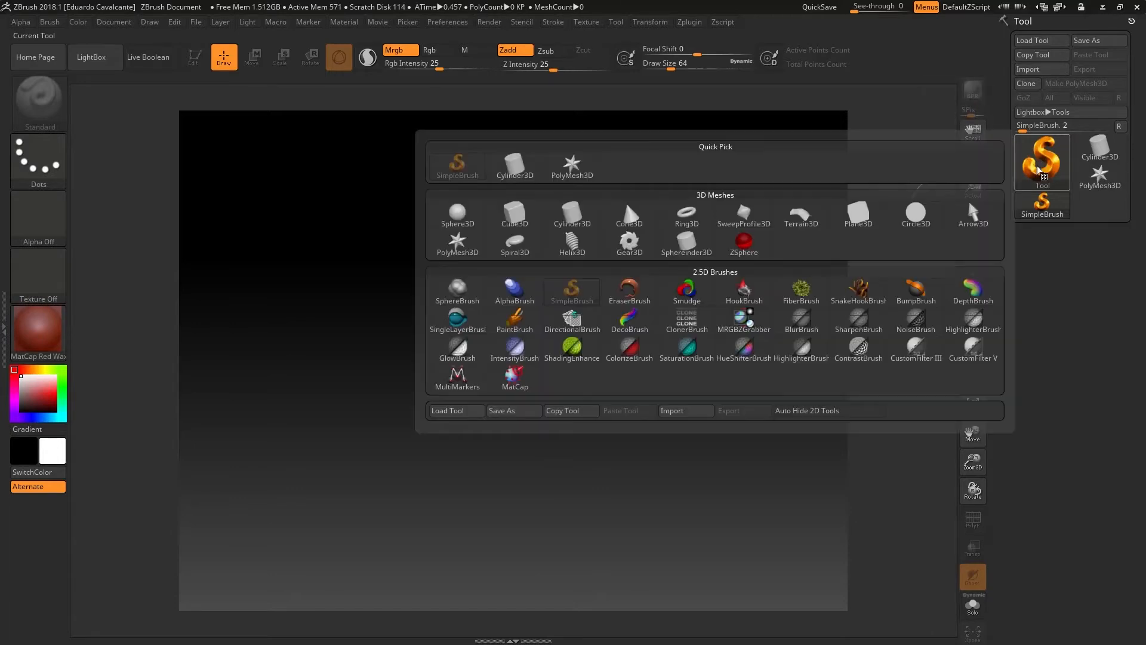
{"action": "left_click", "coordinate": [457, 212]}
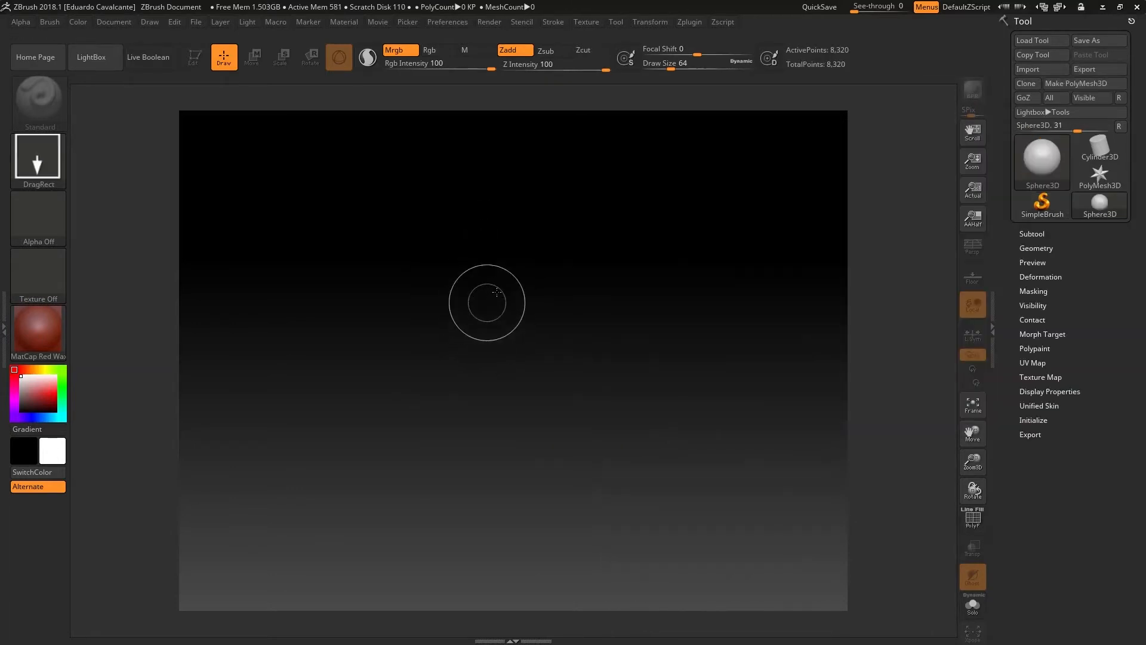
{"action": "left_click_drag", "start_coordinate": [497, 292], "coordinate": [578, 373]}
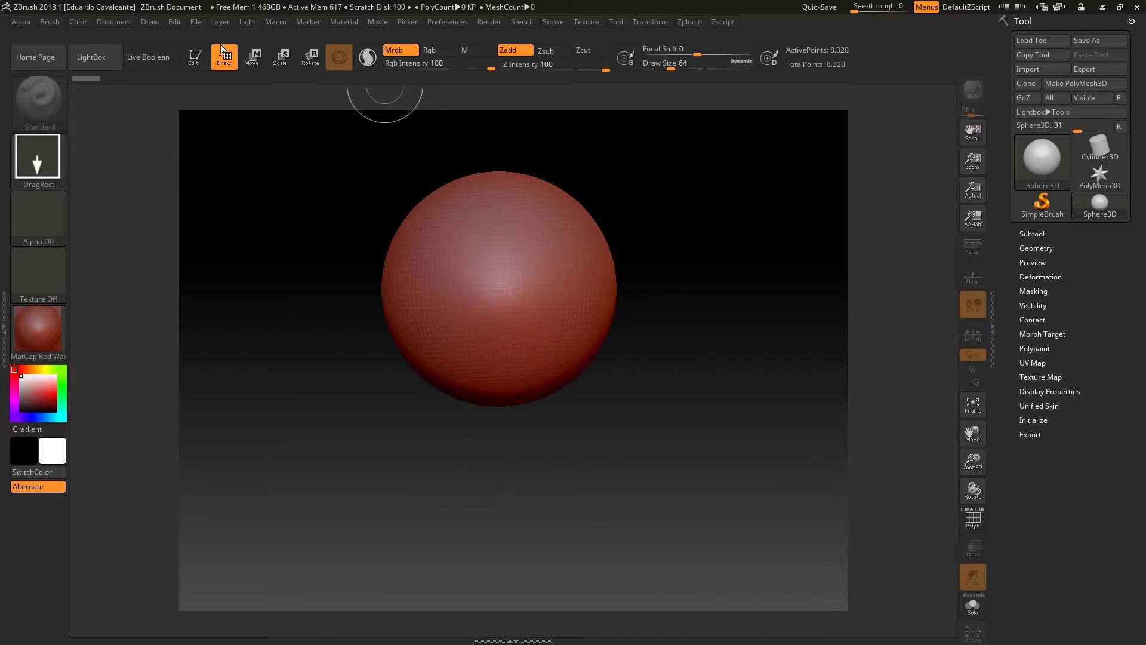
{"action": "left_click", "coordinate": [196, 57]}
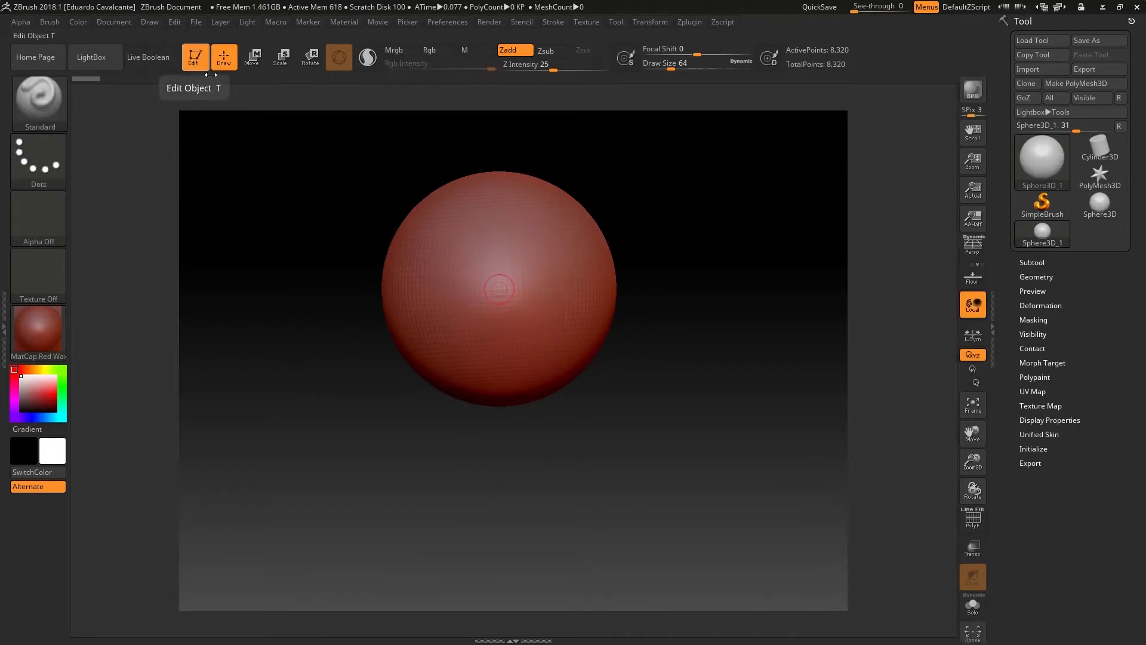
{"action": "left_click", "coordinate": [1073, 82]}
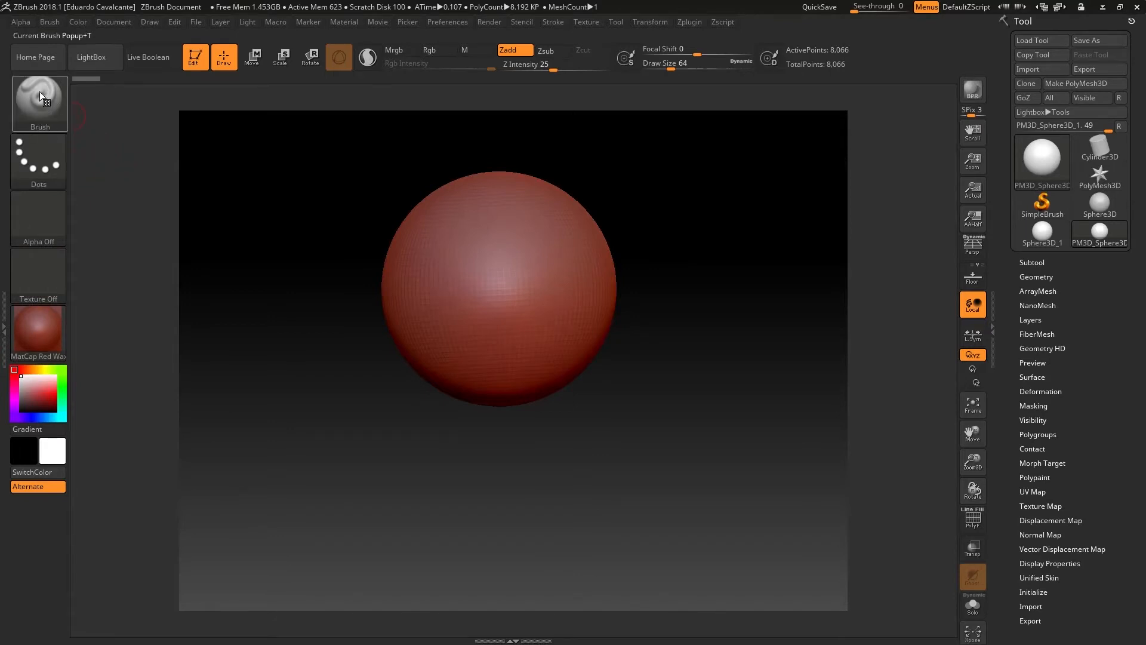
Step: Review the stroke types and load Alpha 58 onto the Standard brush
{"action": "left_click", "coordinate": [37, 159]}
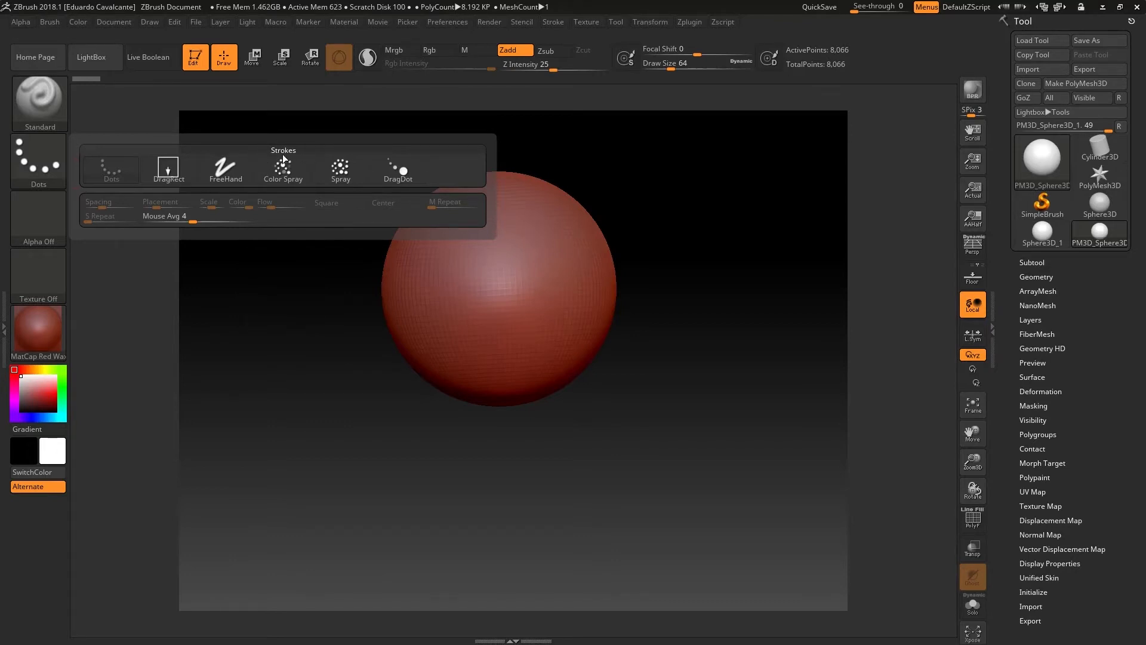
{"action": "left_click", "coordinate": [36, 218]}
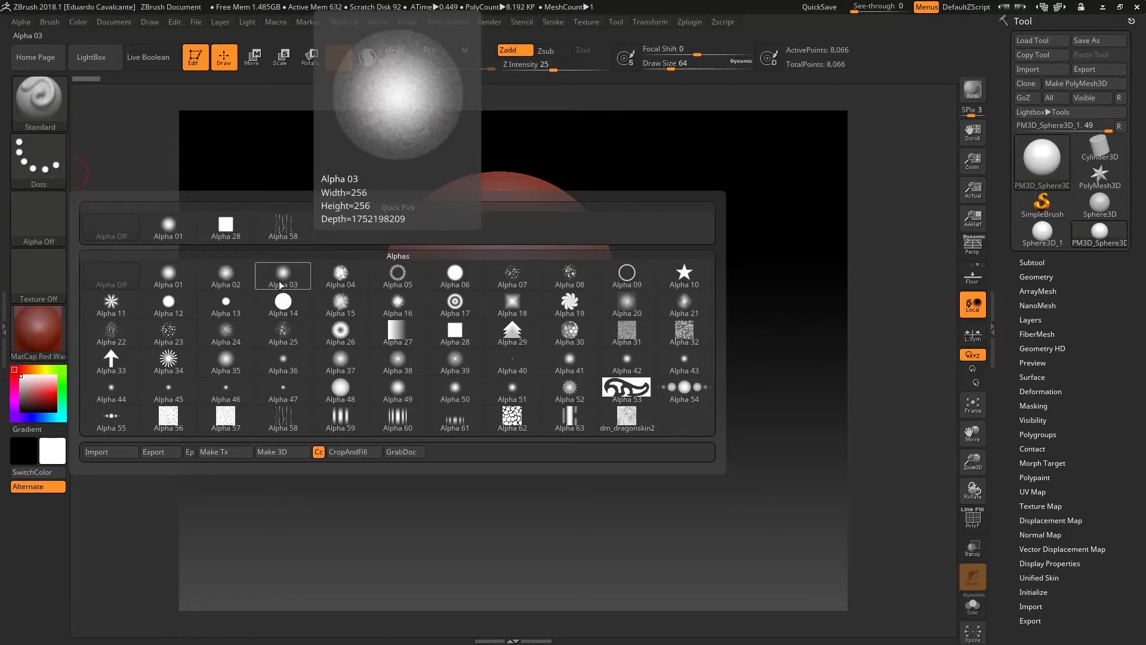
{"action": "left_click", "coordinate": [288, 420]}
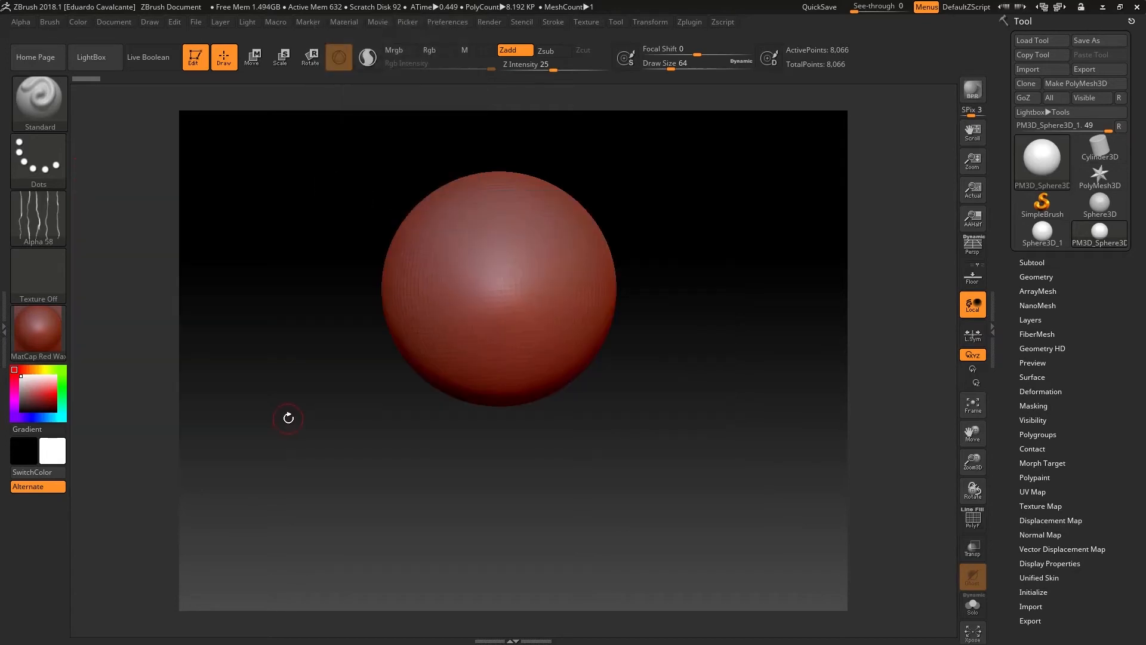
{"action": "left_click", "coordinate": [49, 144]}
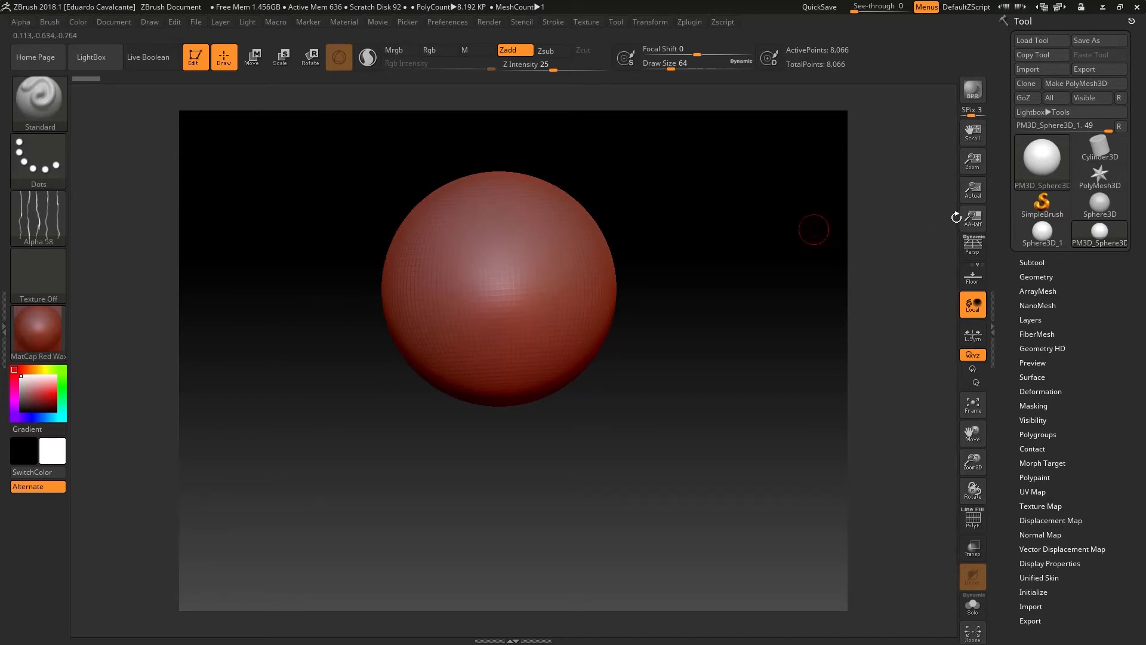
Step: Subdivide the sphere's geometry twice to reach subdivision level 3
{"action": "left_click", "coordinate": [1036, 276]}
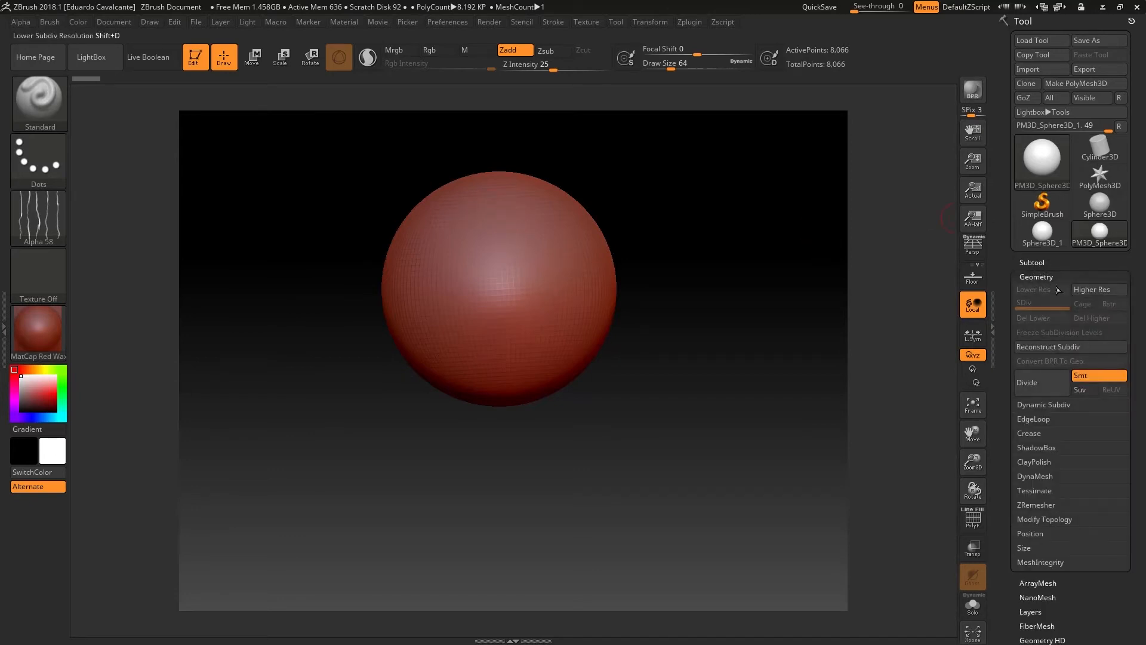
{"action": "left_click", "coordinate": [1044, 383]}
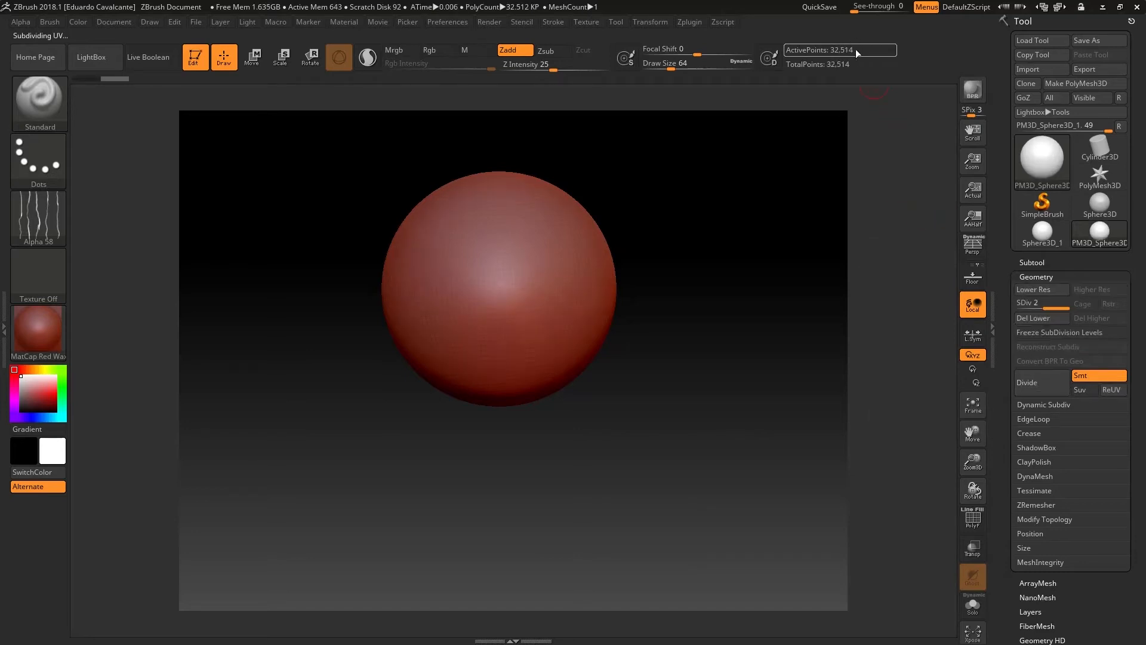
{"action": "left_click", "coordinate": [1044, 382]}
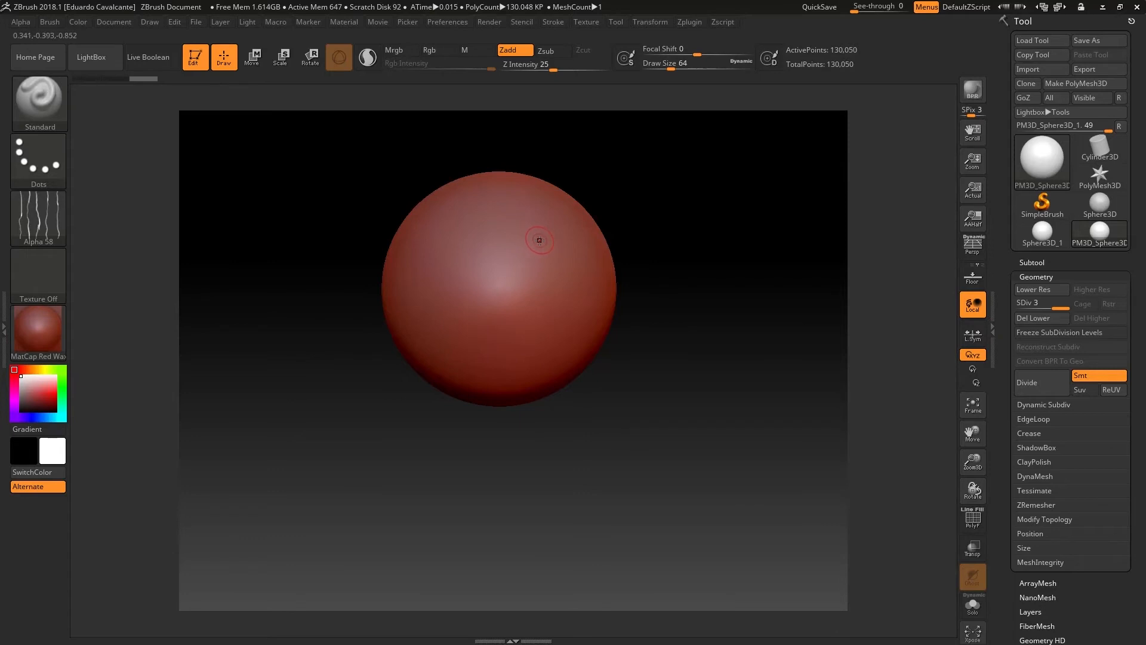
Step: Set the brush draw size to 234 and sculpt Alpha 58 cracks across the sphere using the Dots stroke
{"action": "key", "text": "s"}
{"action": "left_click_drag", "start_coordinate": [530, 243], "coordinate": [588, 245]}
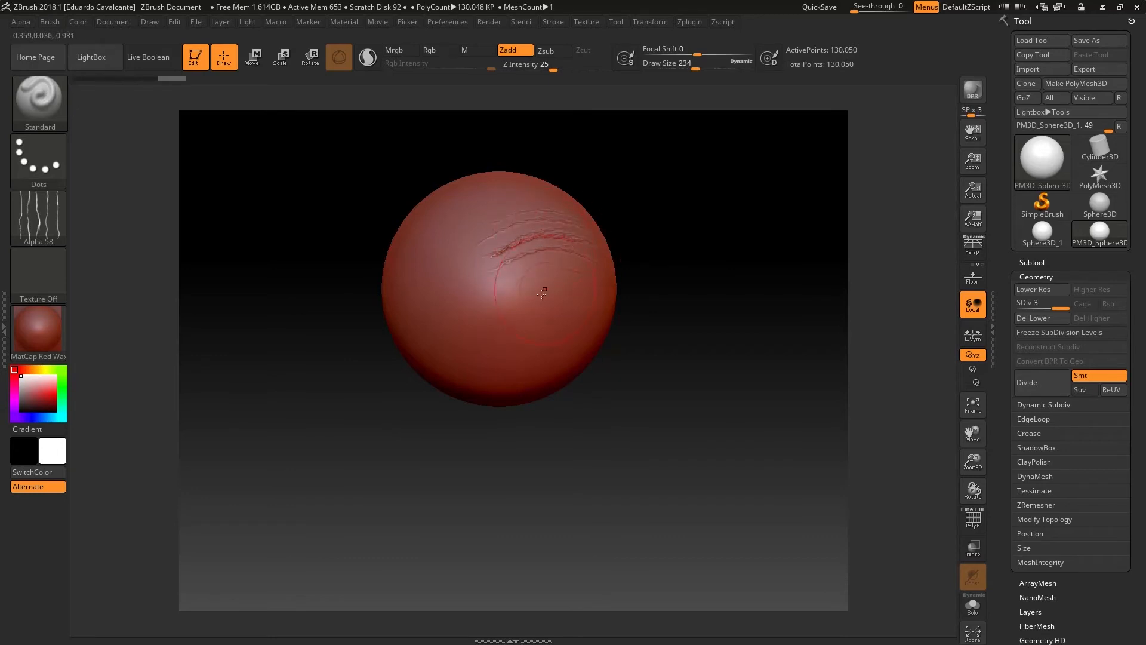
{"action": "left_click_drag", "start_coordinate": [521, 293], "coordinate": [560, 300]}
Step: Switch the stroke type to DragRect and place one Alpha 58 crack pattern on the lower part of the sphere
{"action": "left_click_drag", "start_coordinate": [674, 352], "coordinate": [664, 335]}
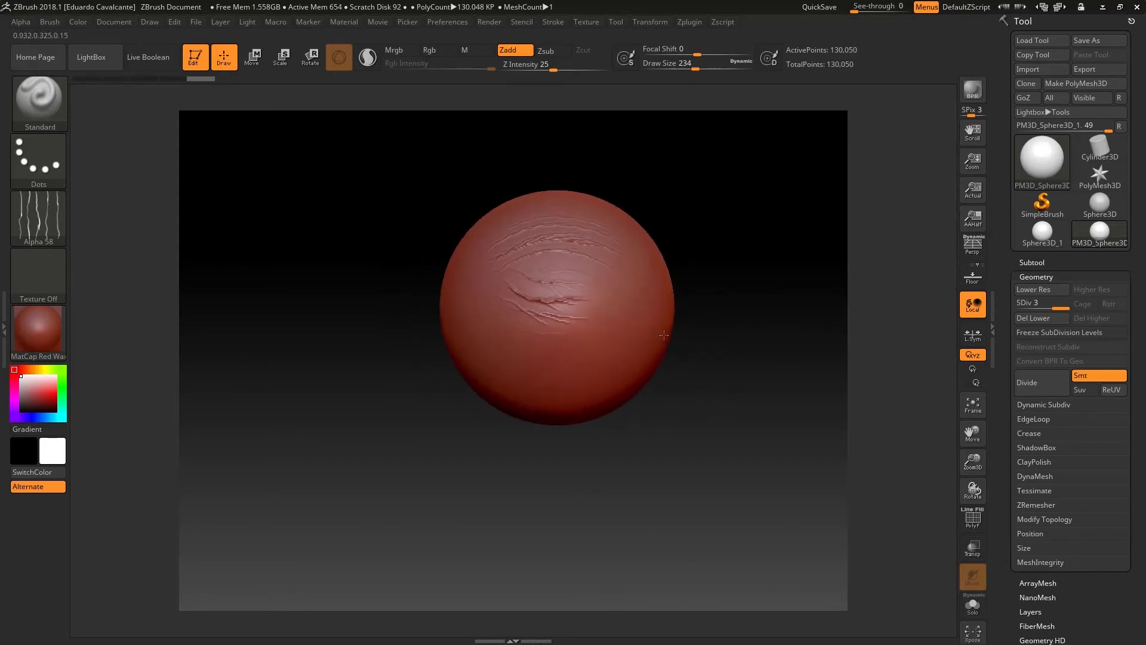
{"action": "left_click", "coordinate": [45, 167]}
{"action": "left_click", "coordinate": [186, 179]}
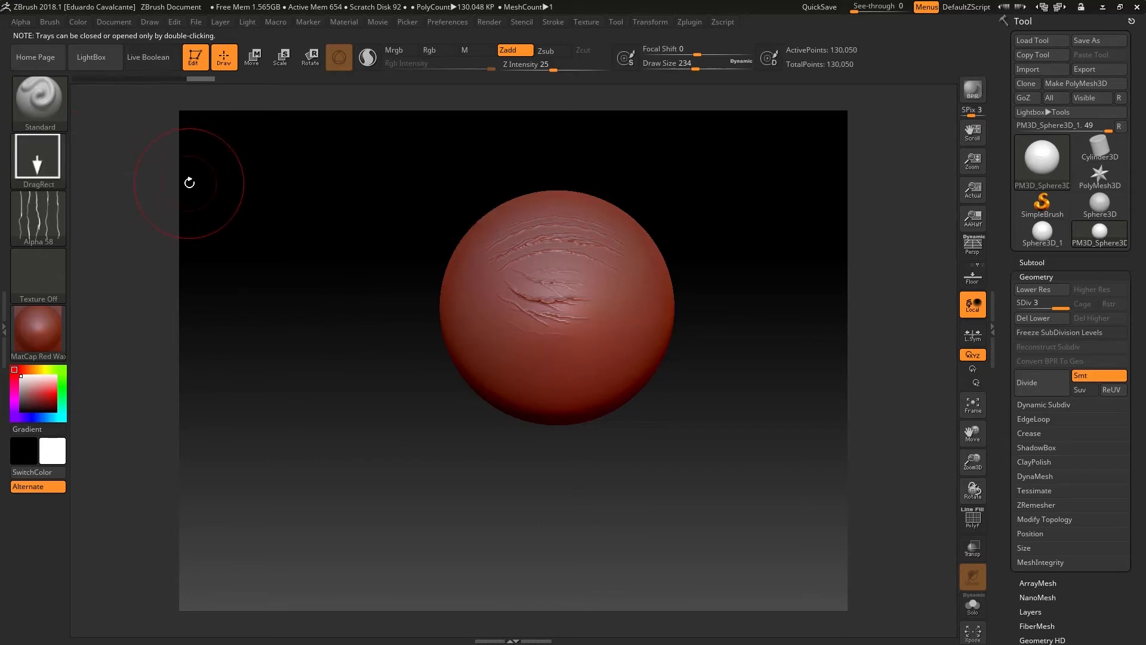
{"action": "mouse_move", "coordinate": [563, 378]}
{"action": "left_mouse_down"}
{"action": "mouse_move", "coordinate": [614, 360]}
{"action": "mouse_move", "coordinate": [595, 362]}
{"action": "left_mouse_up"}
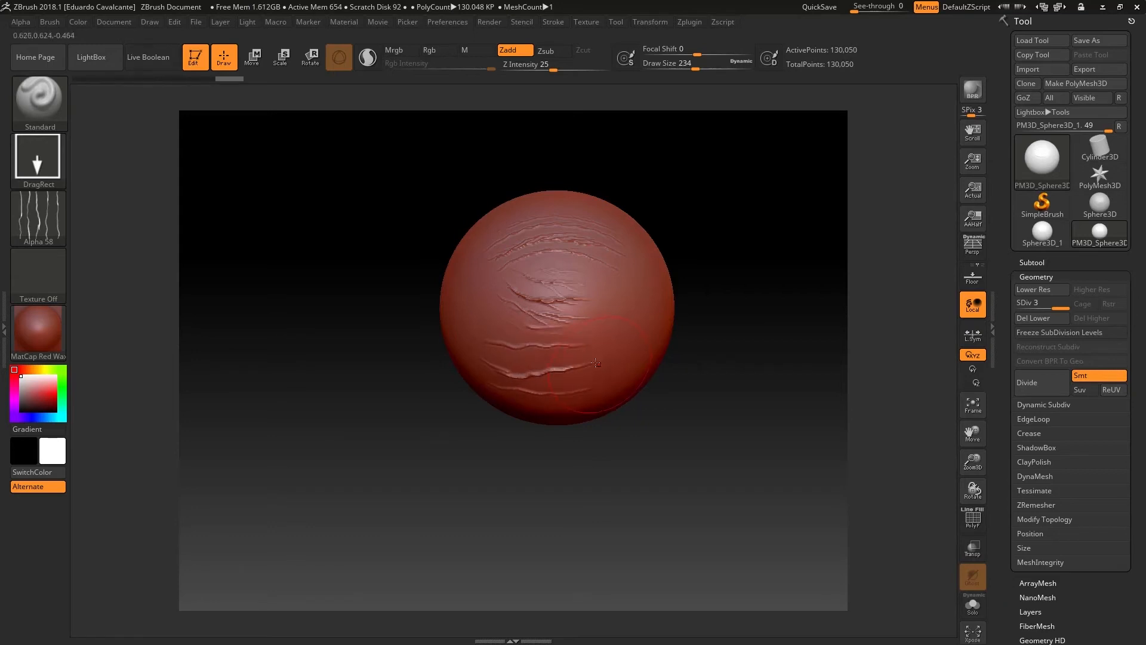
Step: Switch the stroke type to FreeHand and sculpt cracks beside the existing ones on the sphere
{"action": "left_click", "coordinate": [57, 149]}
{"action": "left_click", "coordinate": [211, 168]}
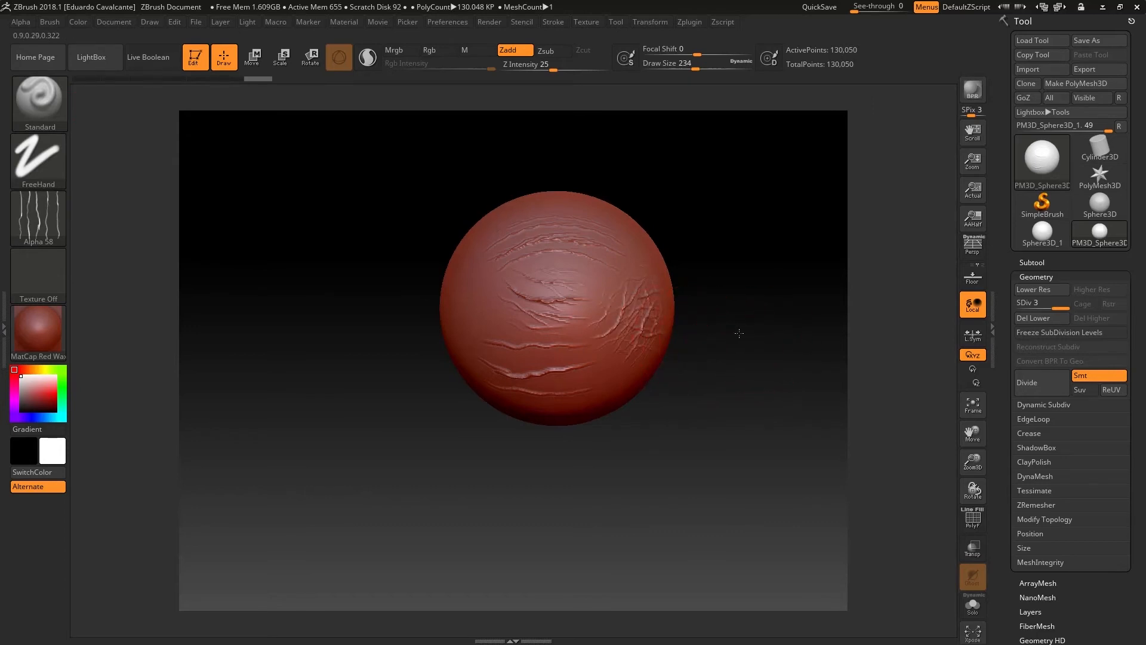
{"action": "left_click_drag", "start_coordinate": [739, 333], "coordinate": [648, 346]}
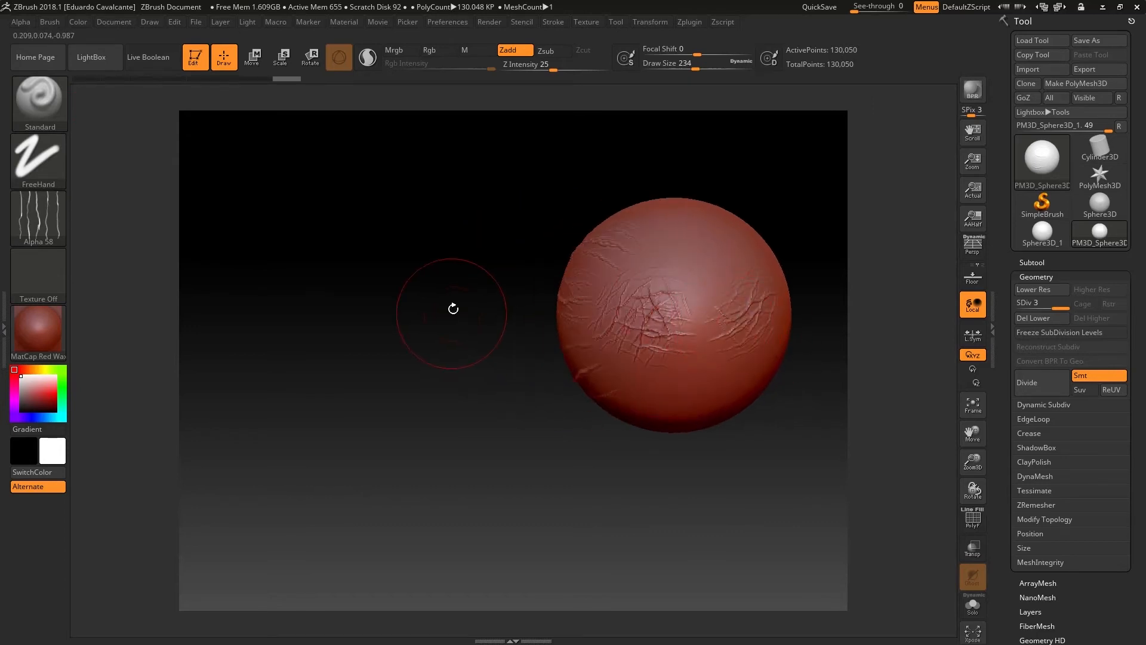
Step: Switch the stroke type to Color Spray and sculpt dense cracks on a smooth side of the sphere
{"action": "left_click_drag", "start_coordinate": [448, 307], "coordinate": [422, 312]}
{"action": "left_click", "coordinate": [65, 154]}
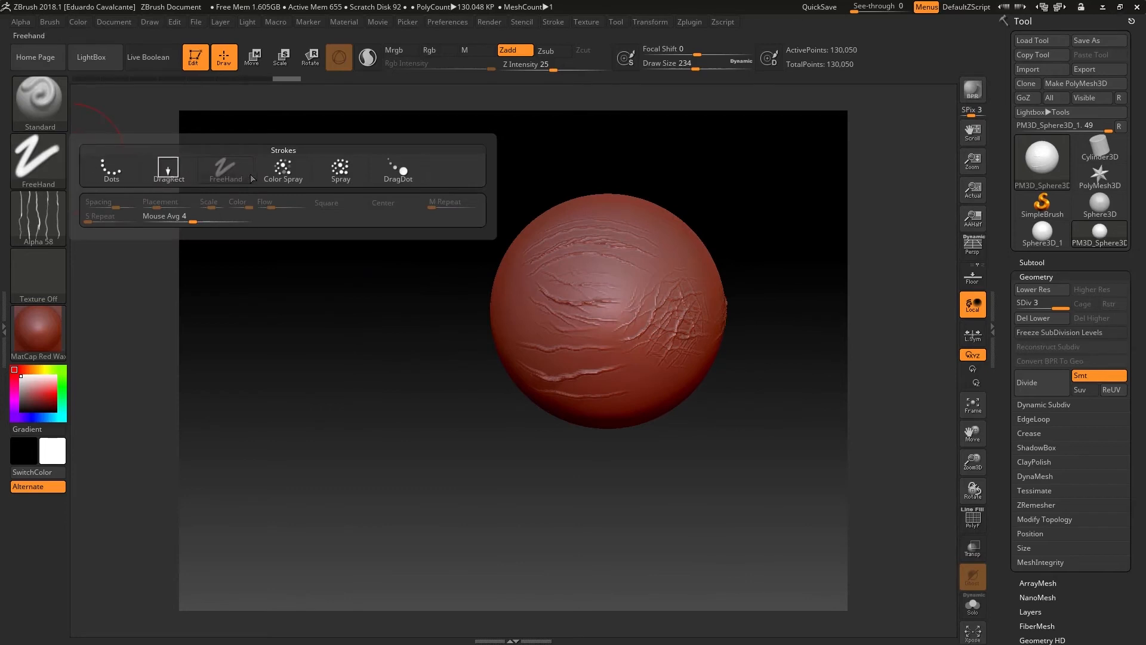
{"action": "left_click", "coordinate": [286, 172]}
{"action": "left_click_drag", "start_coordinate": [469, 244], "coordinate": [556, 243]}
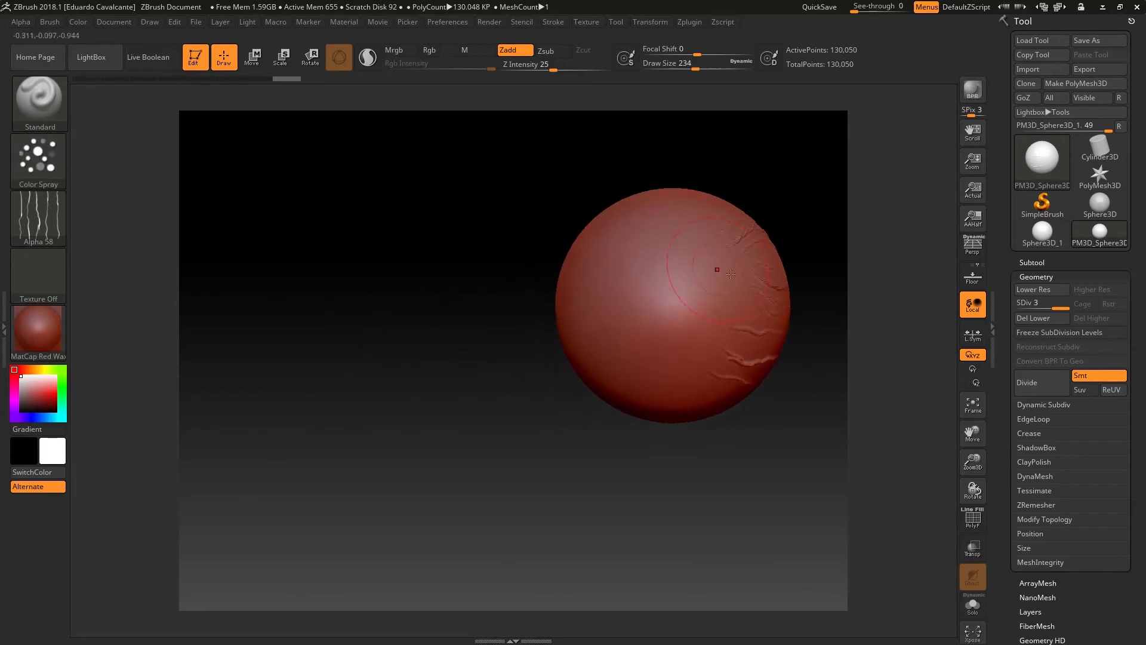
{"action": "left_click_drag", "start_coordinate": [687, 278], "coordinate": [692, 334]}
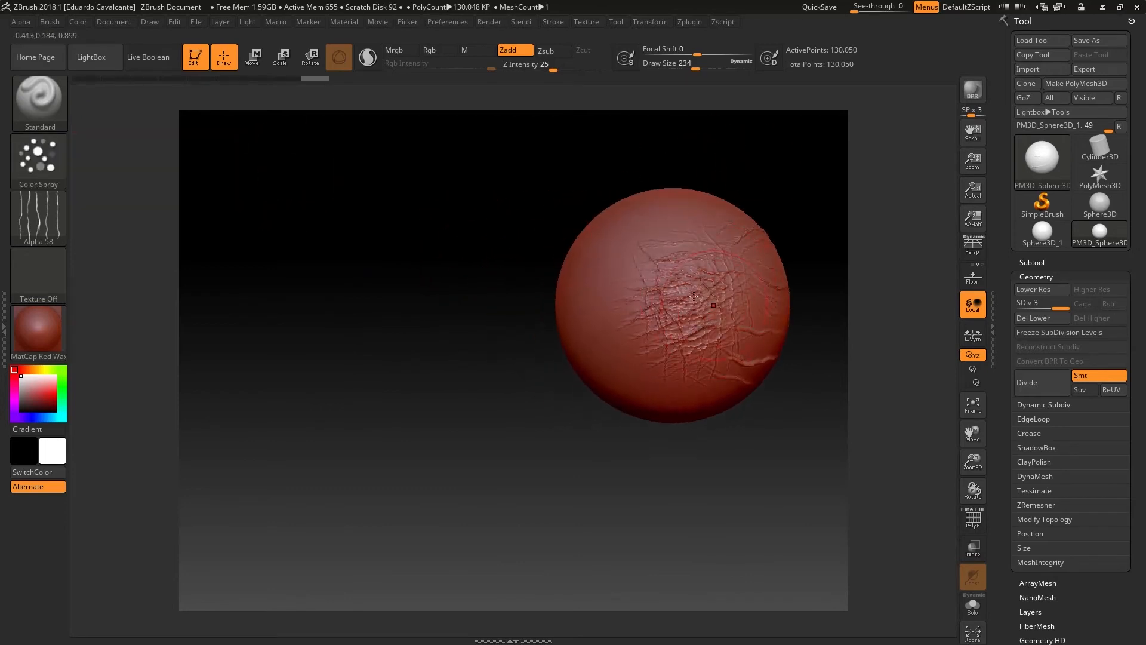
Step: Switch the stroke type to Spray and sculpt scattered cracks next to the Color Spray area
{"action": "left_click", "coordinate": [66, 167]}
{"action": "left_click", "coordinate": [361, 173]}
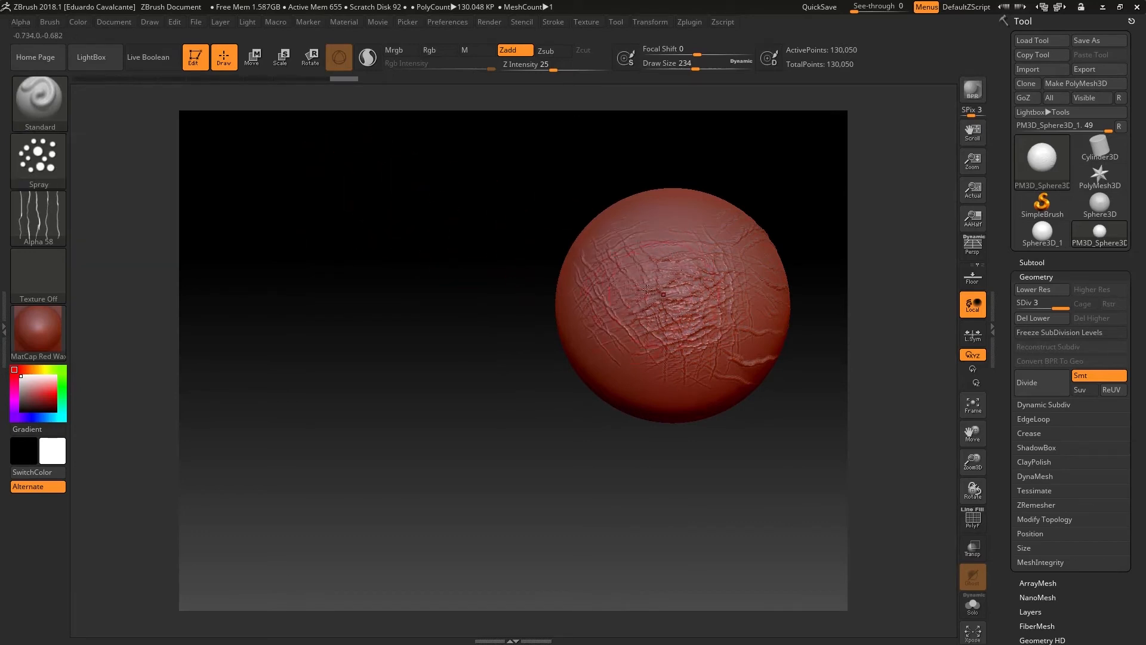
{"action": "left_click_drag", "start_coordinate": [451, 291], "coordinate": [328, 313], "text": "alt"}
{"action": "mouse_move", "coordinate": [414, 294]}
{"action": "left_mouse_down"}
{"action": "mouse_move", "coordinate": [409, 330]}
{"action": "mouse_move", "coordinate": [398, 333]}
{"action": "left_mouse_up"}
Step: Switch the stroke type to DragDot and place Alpha 58 crack stamps on the smooth area above the sprayed cracks
{"action": "left_click", "coordinate": [52, 159]}
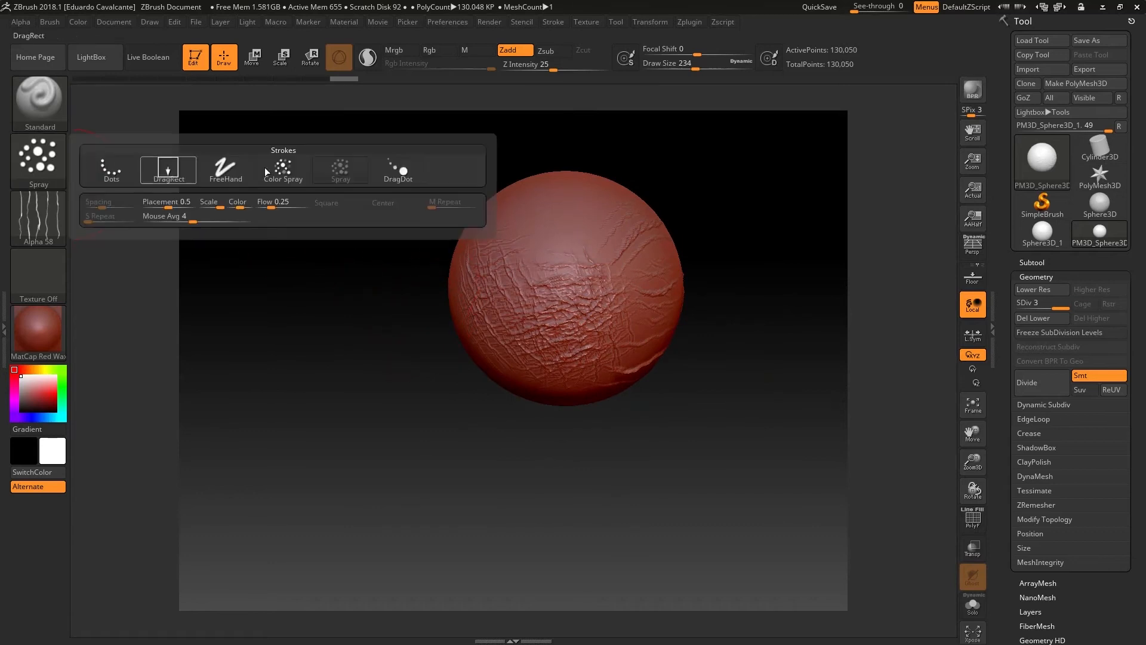
{"action": "left_click", "coordinate": [392, 172]}
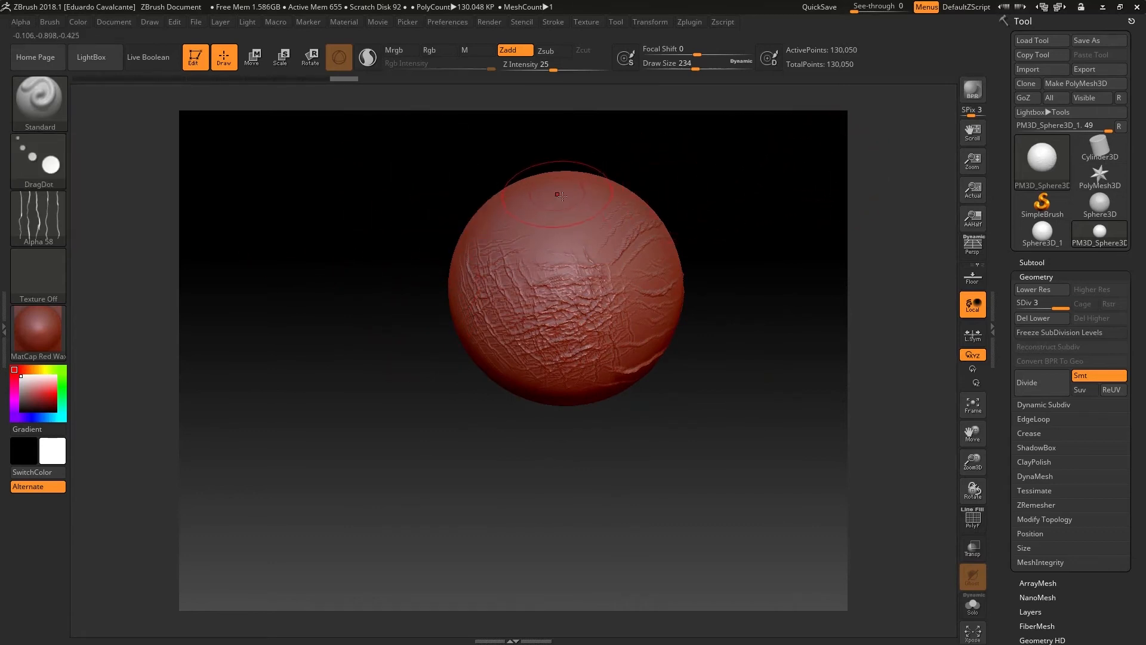
{"action": "mouse_move", "coordinate": [559, 195]}
{"action": "left_mouse_down"}
{"action": "mouse_move", "coordinate": [575, 210]}
{"action": "mouse_move", "coordinate": [541, 220]}
{"action": "mouse_move", "coordinate": [588, 215]}
{"action": "mouse_move", "coordinate": [532, 213]}
{"action": "mouse_move", "coordinate": [588, 207]}
{"action": "left_mouse_up"}
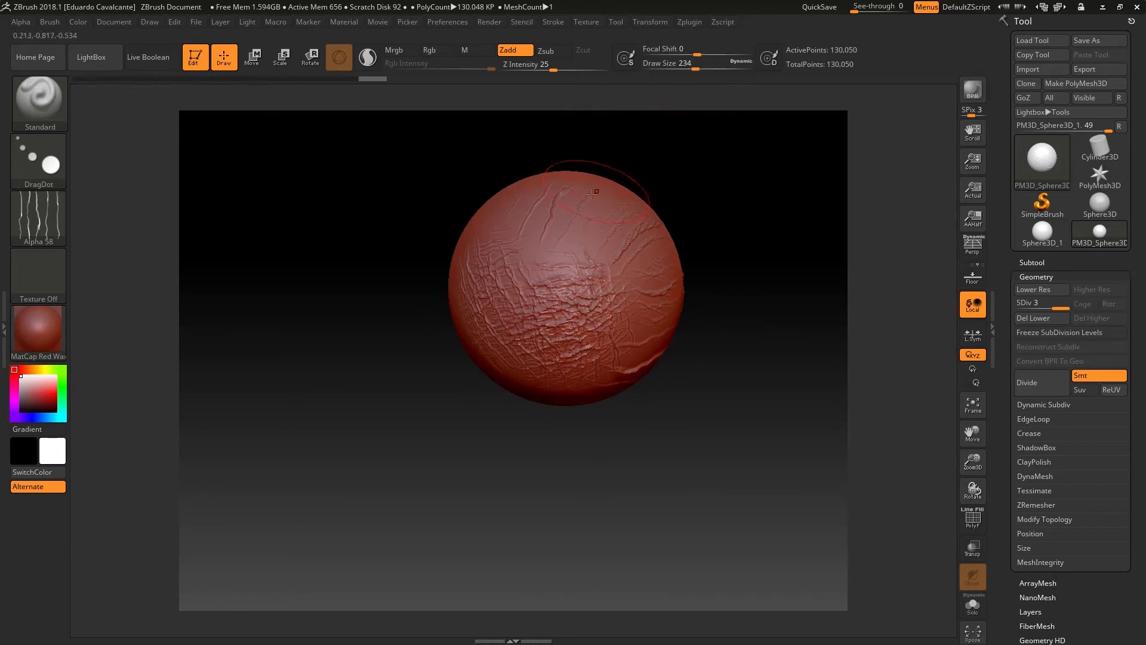
{"action": "mouse_move", "coordinate": [650, 182]}
{"action": "left_mouse_down"}
{"action": "mouse_move", "coordinate": [633, 197]}
{"action": "mouse_move", "coordinate": [670, 205]}
{"action": "mouse_move", "coordinate": [627, 181]}
{"action": "mouse_move", "coordinate": [615, 192]}
{"action": "mouse_move", "coordinate": [639, 205]}
{"action": "left_mouse_up"}
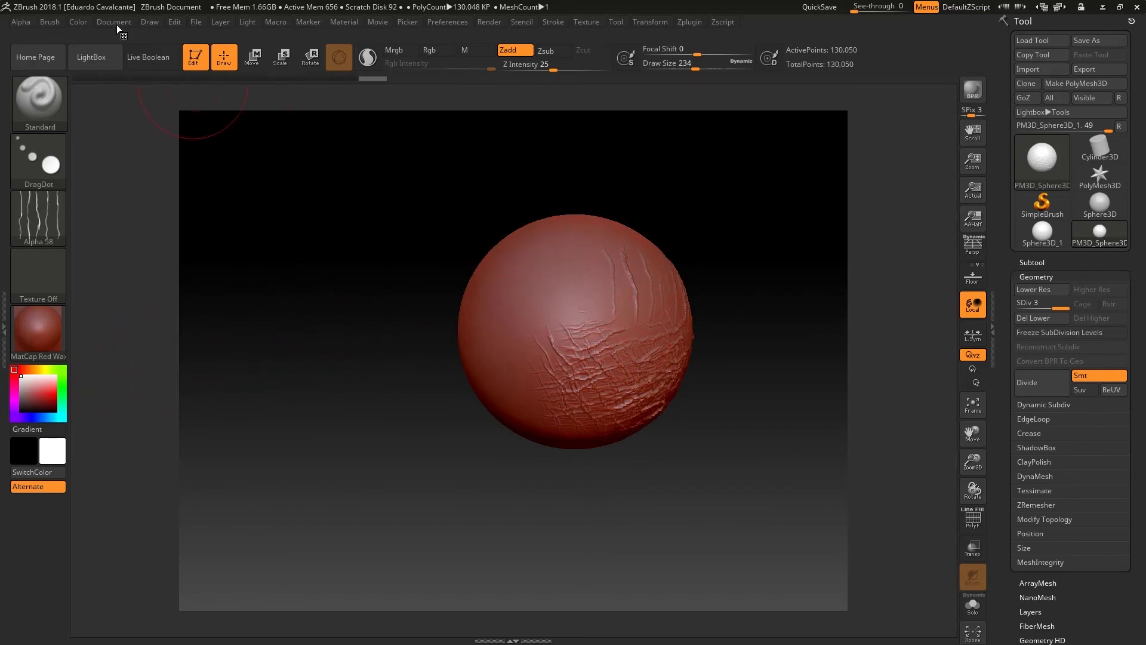
Step: Fill the sphere with white, then pick bright green and enable Rgb painting for the brush
{"action": "left_click", "coordinate": [79, 21]}
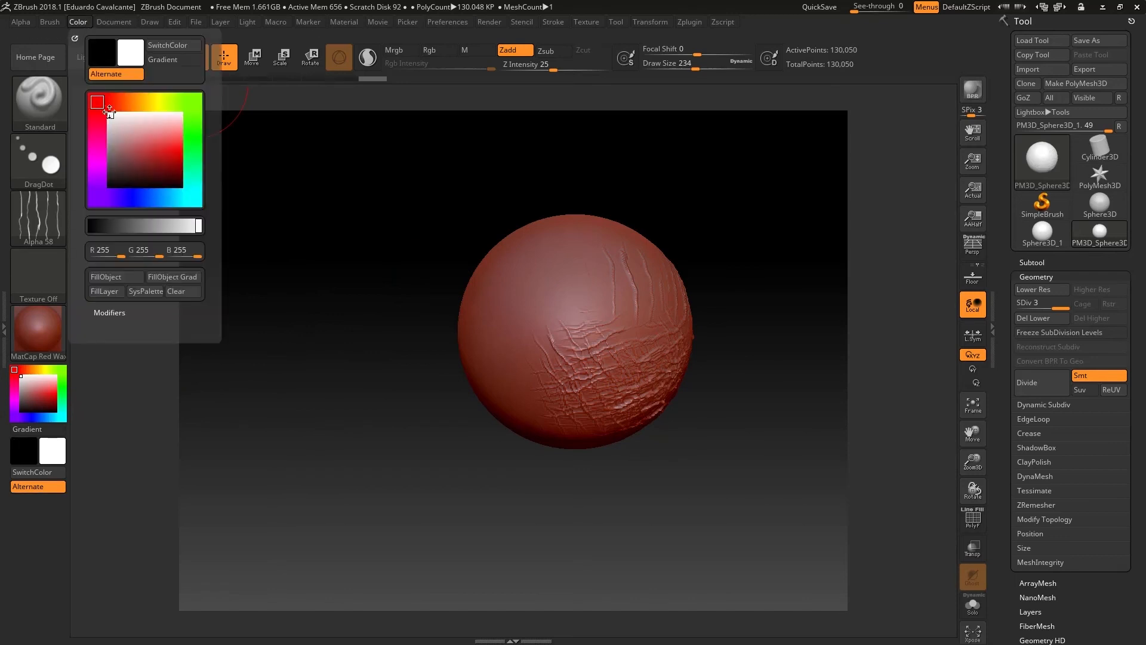
{"action": "left_click", "coordinate": [114, 277]}
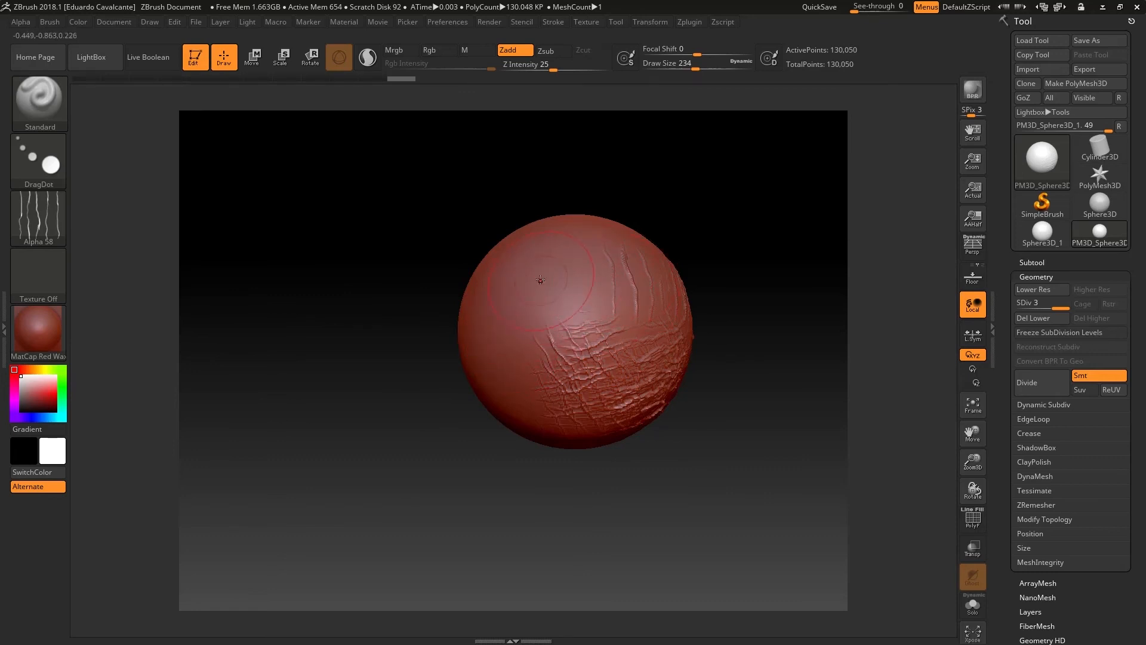
{"action": "left_click_drag", "start_coordinate": [45, 370], "coordinate": [62, 370]}
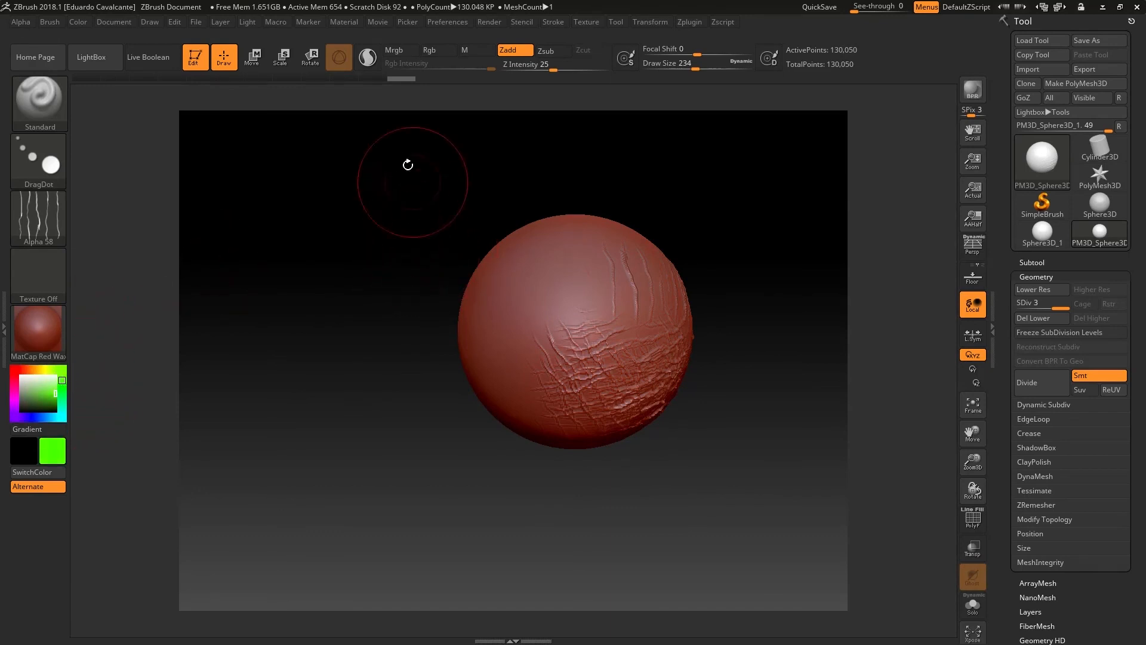
{"action": "left_click", "coordinate": [431, 50]}
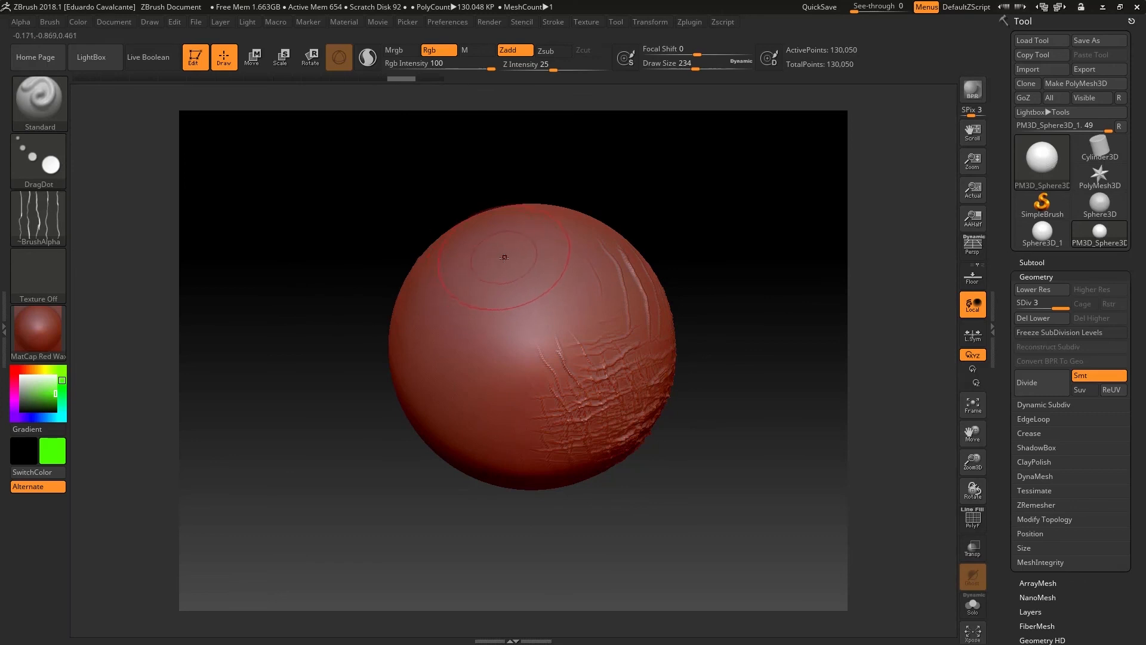
Step: Stamp three green-painted crack patterns on the smooth area of the sphere with the DragDot stroke
{"action": "left_click_drag", "start_coordinate": [500, 274], "coordinate": [496, 310]}
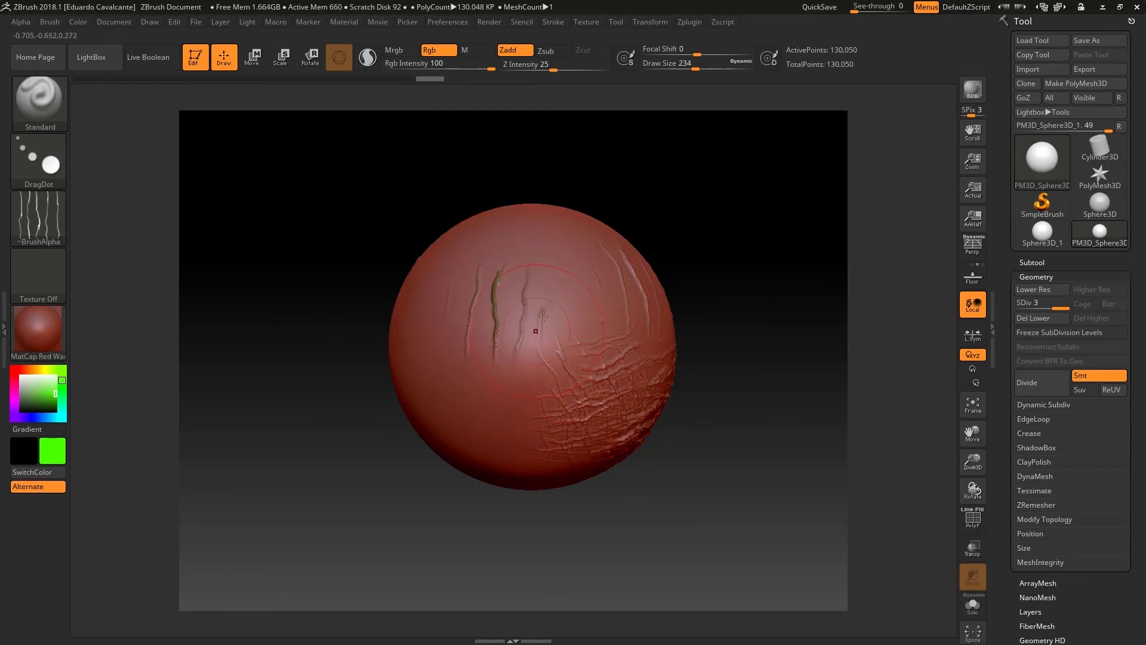
{"action": "left_click_drag", "start_coordinate": [556, 289], "coordinate": [559, 301]}
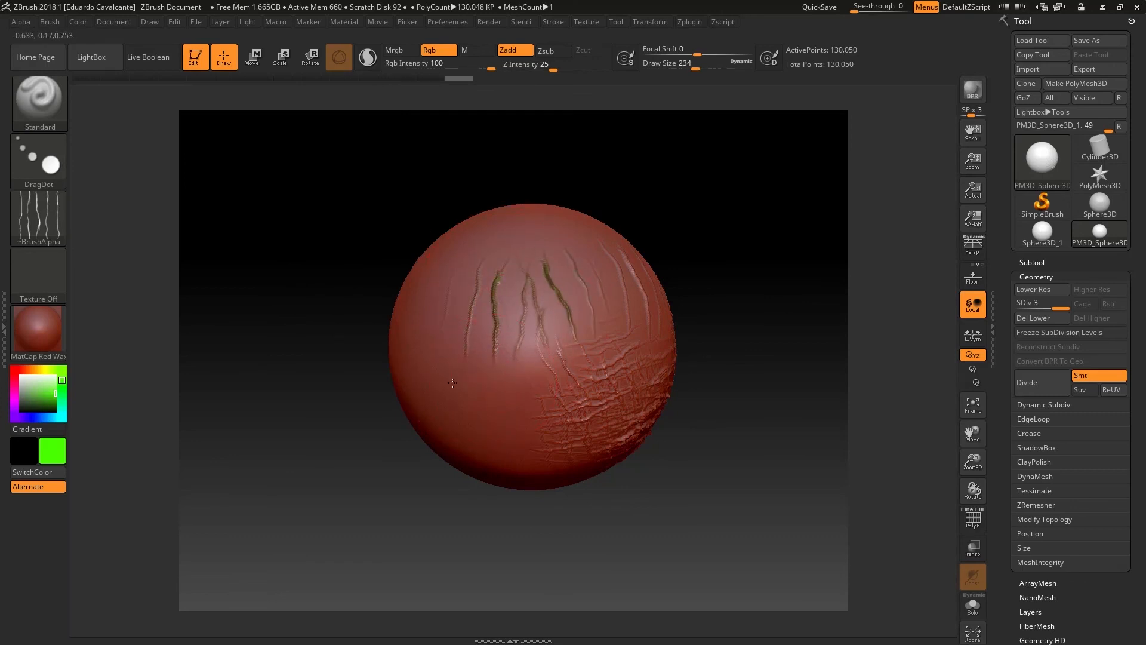
{"action": "left_click_drag", "start_coordinate": [452, 383], "coordinate": [474, 403]}
{"action": "left_click_drag", "start_coordinate": [684, 234], "coordinate": [667, 244]}
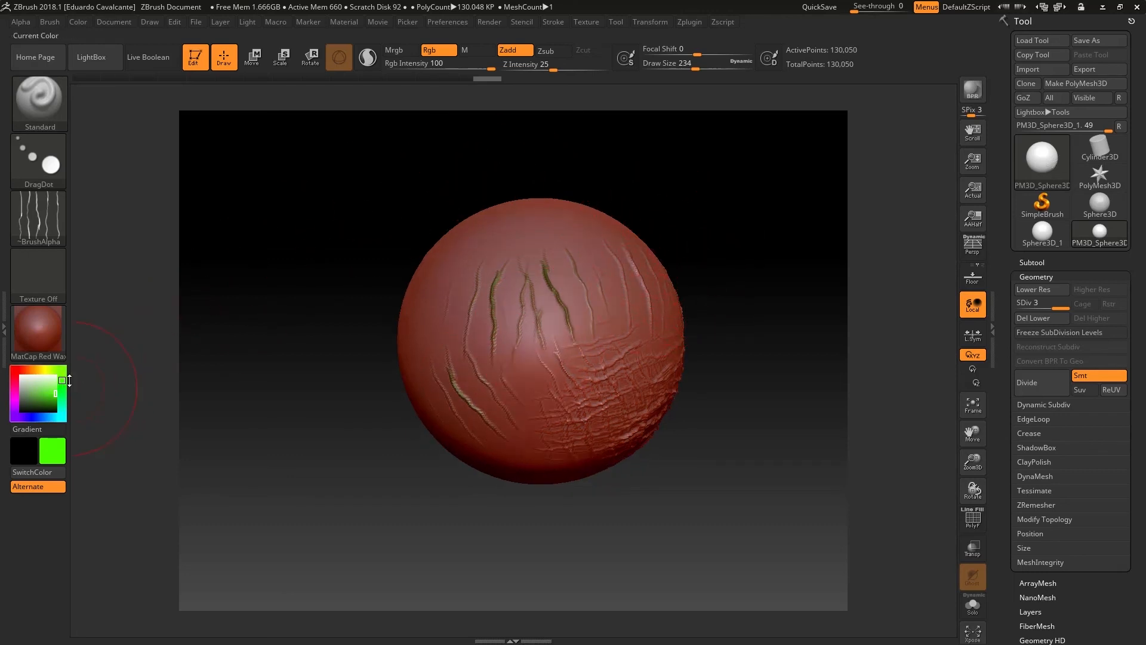
Step: Load Alpha 07 onto the brush and stamp two clusters of green bumps on a clear side of the sphere
{"action": "left_click", "coordinate": [48, 213]}
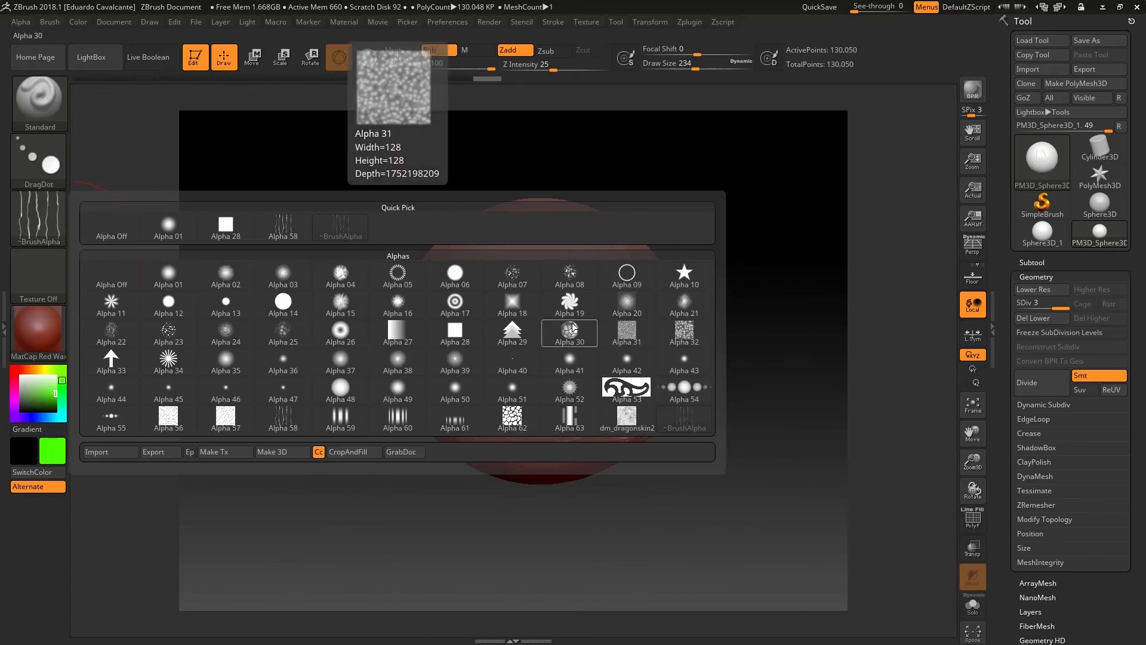
{"action": "left_click", "coordinate": [510, 274]}
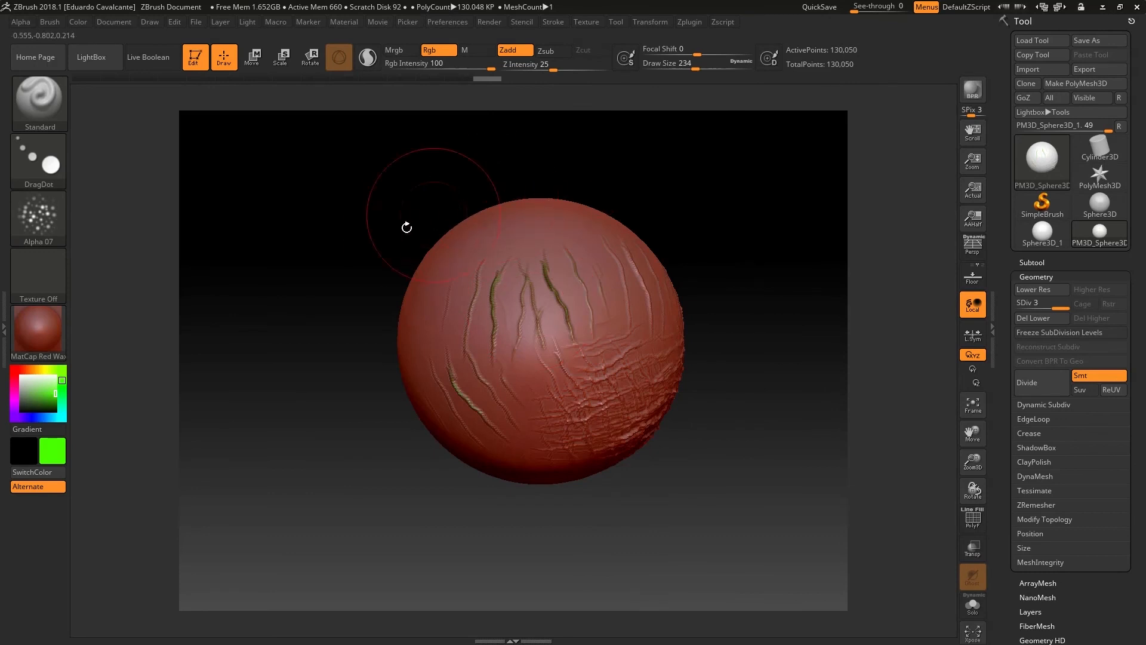
{"action": "left_click_drag", "start_coordinate": [404, 225], "coordinate": [428, 360]}
{"action": "left_click_drag", "start_coordinate": [357, 377], "coordinate": [371, 392]}
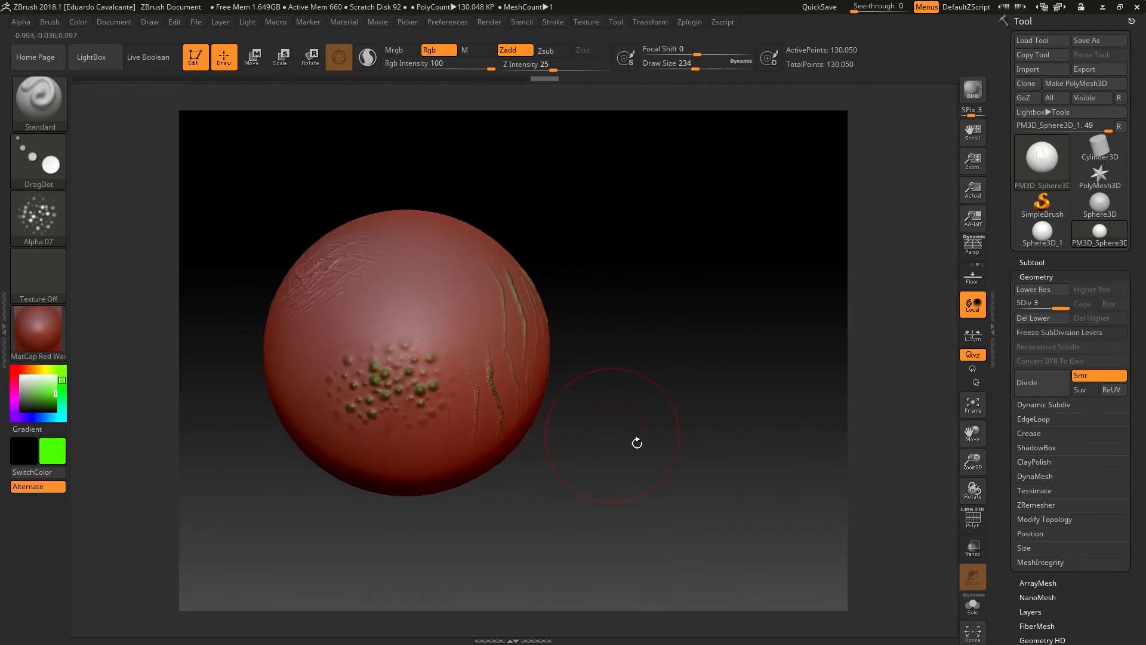
{"action": "left_click_drag", "start_coordinate": [637, 443], "coordinate": [662, 412]}
{"action": "left_click_drag", "start_coordinate": [383, 436], "coordinate": [418, 460]}
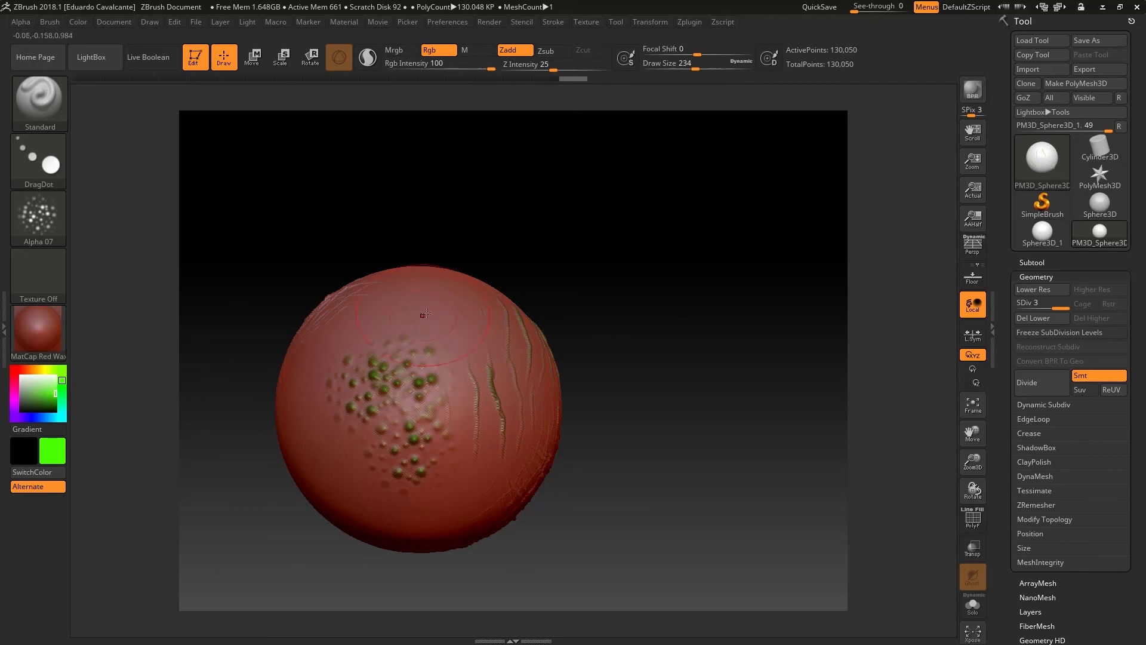
Step: Switch the brush to Mrgb and stamp two more green Alpha 07 bump clusters beside the existing ones
{"action": "left_click", "coordinate": [402, 50]}
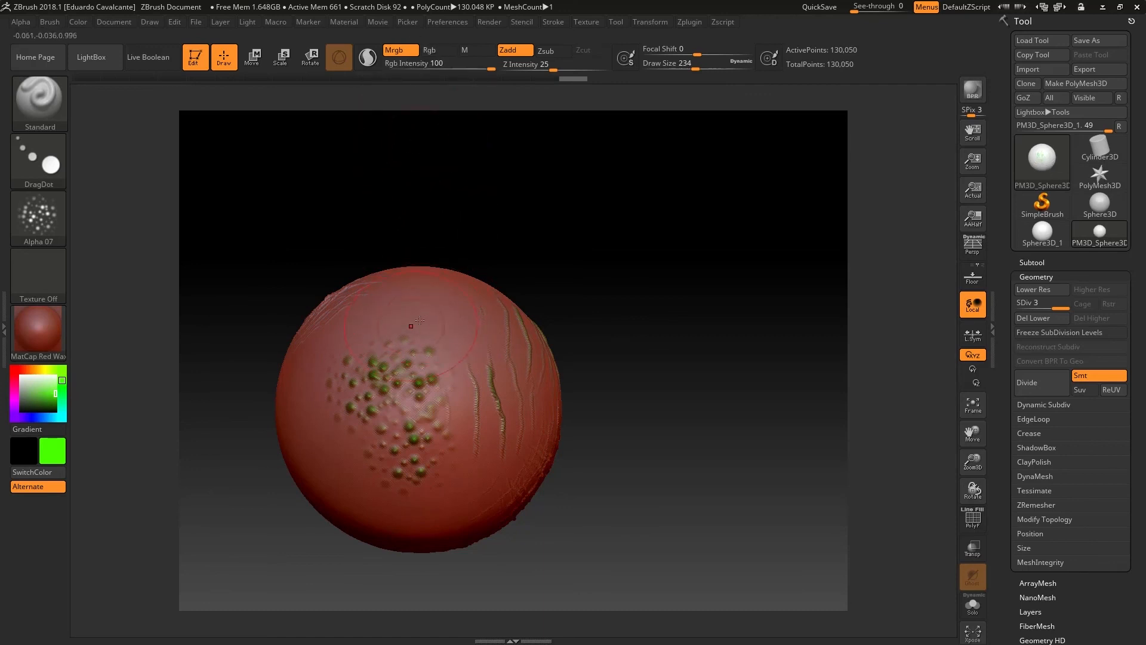
{"action": "left_click", "coordinate": [447, 325]}
{"action": "left_click", "coordinate": [454, 399]}
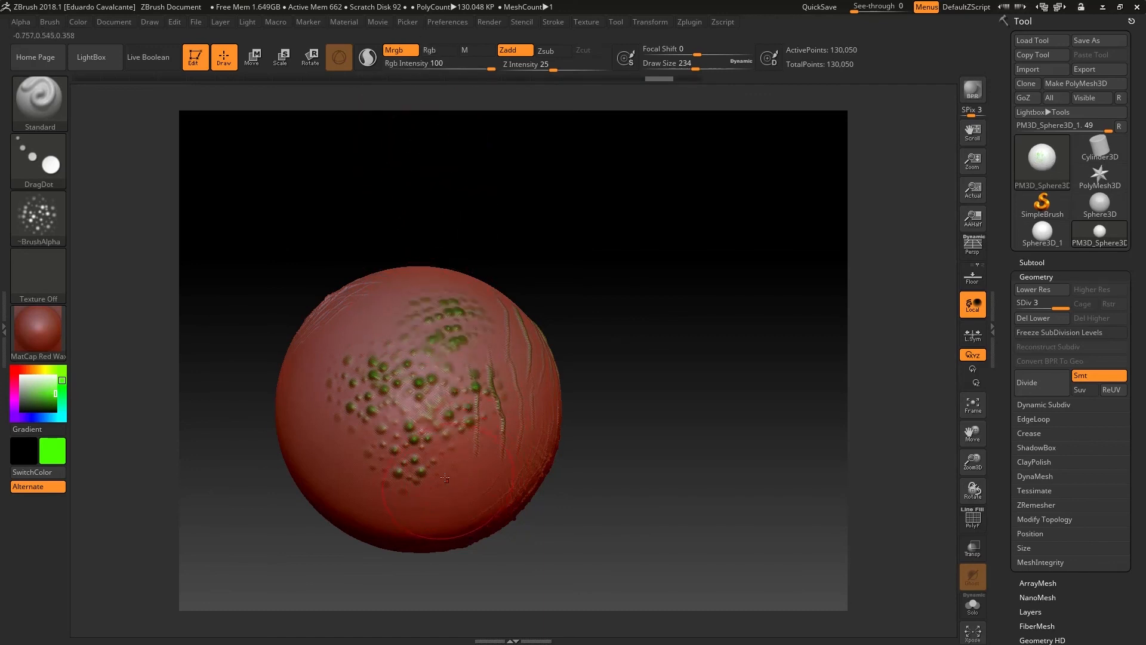